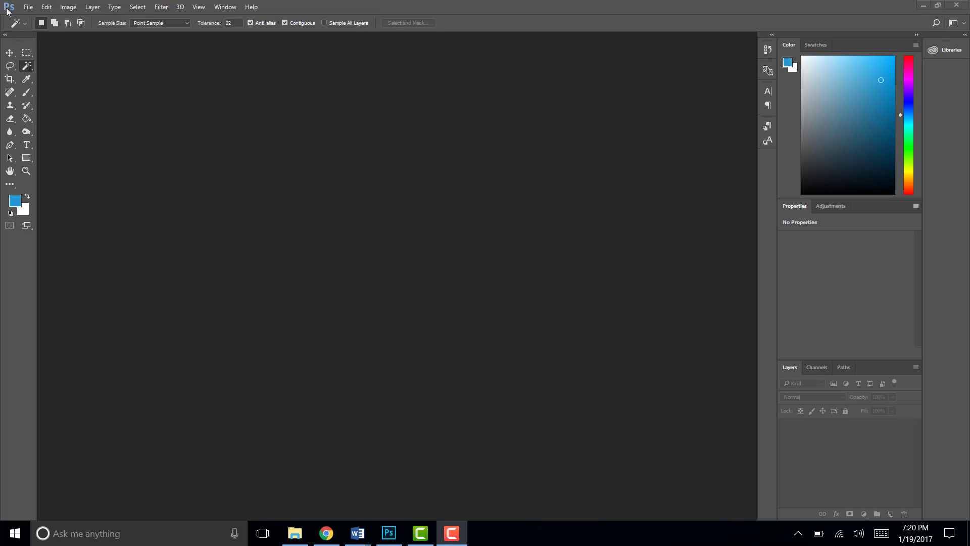
Switch the toolbar between its single-column and two-column layouts, ending with two columns.
{"action": "left_click", "coordinate": [5, 35]}
{"action": "left_click", "coordinate": [6, 36]}
{"action": "left_click", "coordinate": [5, 36]}
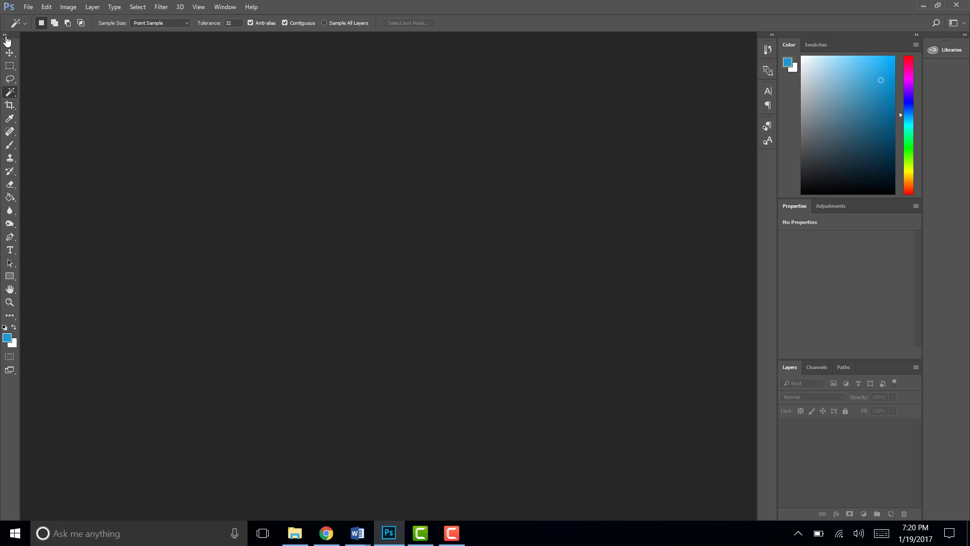
{"action": "left_click", "coordinate": [6, 35]}
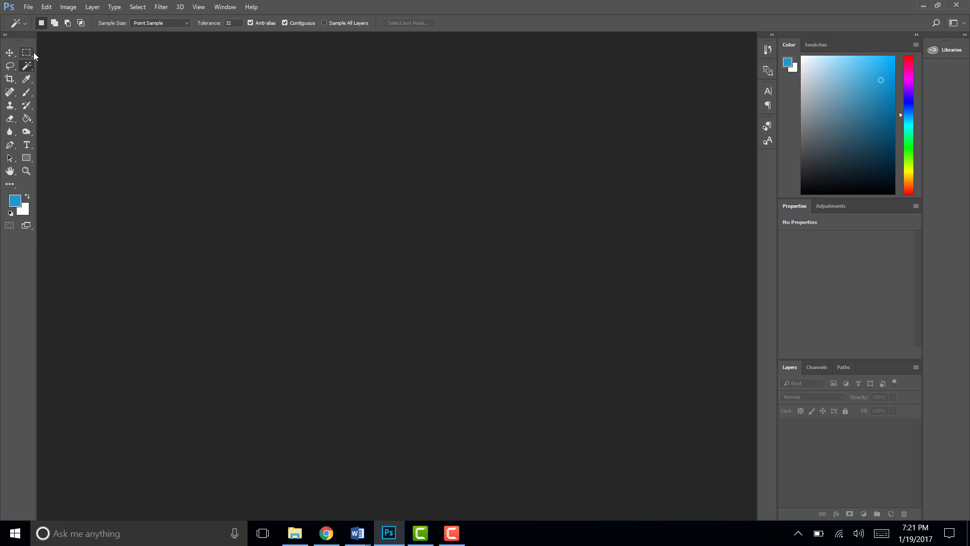
Examine the hidden tools grouped under the marquee, magic wand, lasso, healing brush and rectangle shape tools.
{"action": "left_click", "coordinate": [26, 55]}
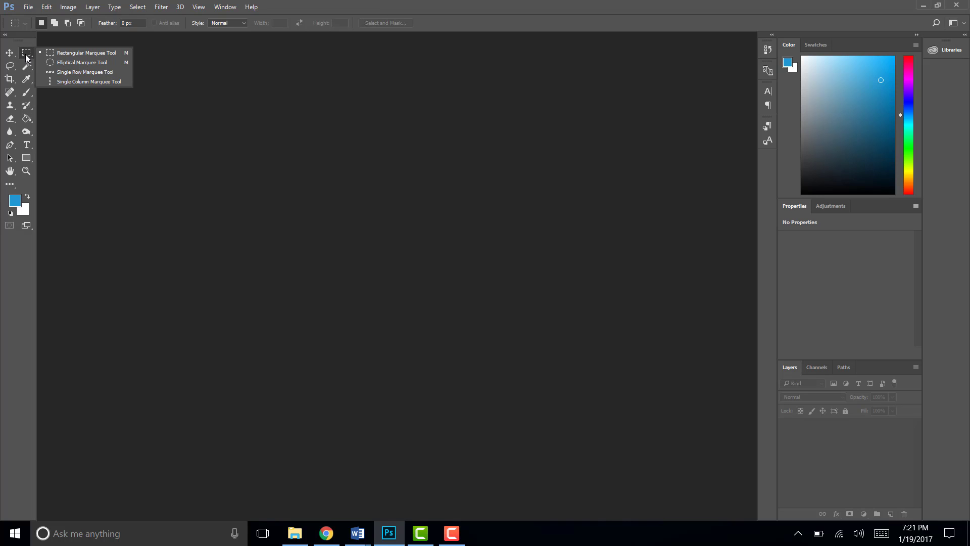
{"action": "left_click", "coordinate": [26, 68]}
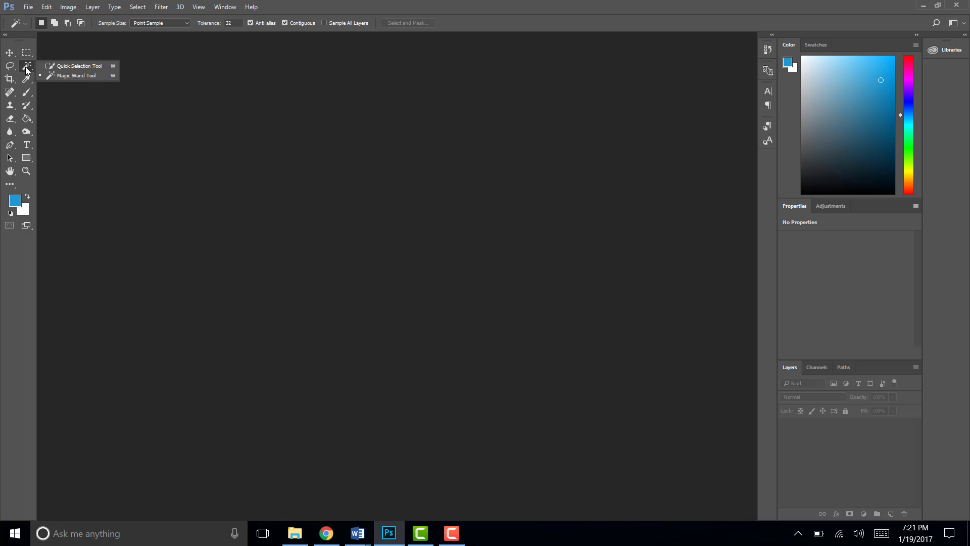
{"action": "left_click", "coordinate": [10, 68]}
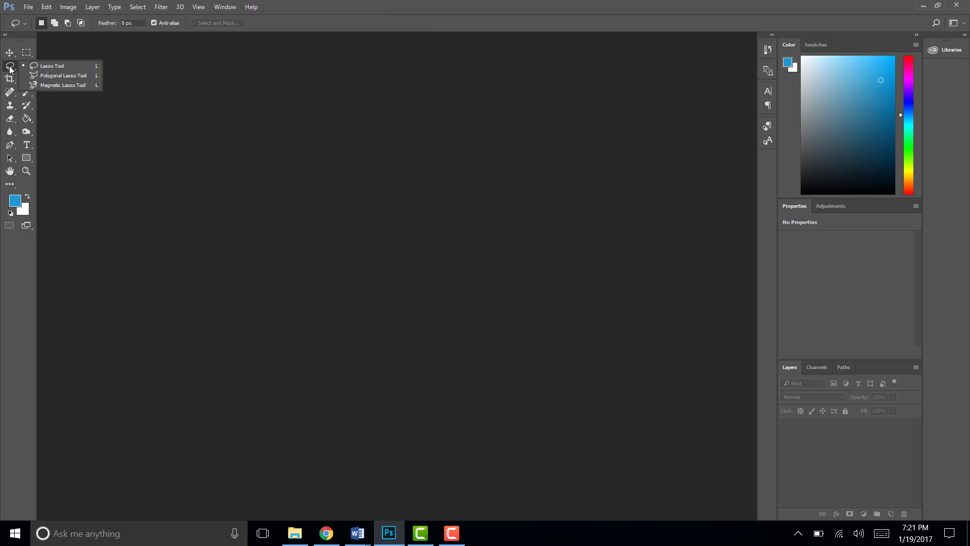
{"action": "left_click", "coordinate": [9, 92]}
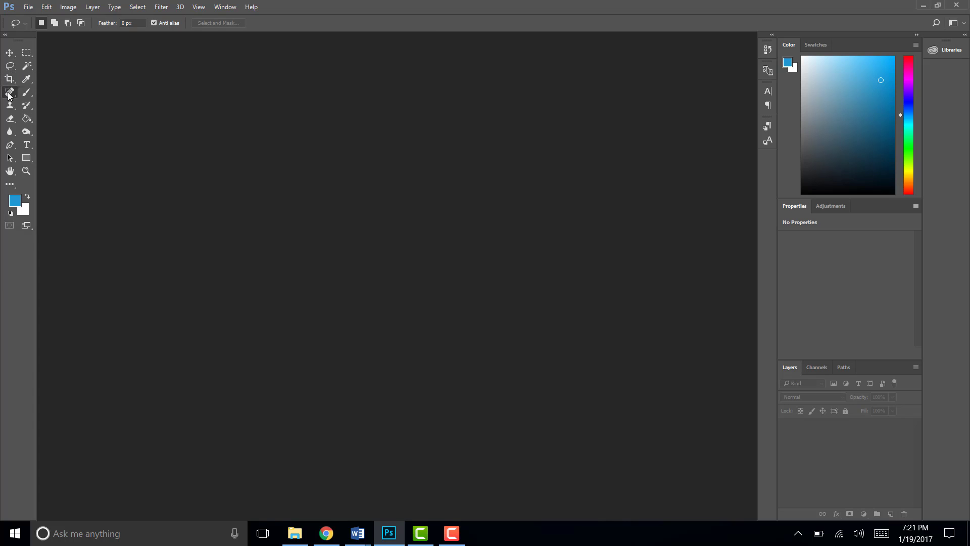
{"action": "left_click", "coordinate": [8, 95]}
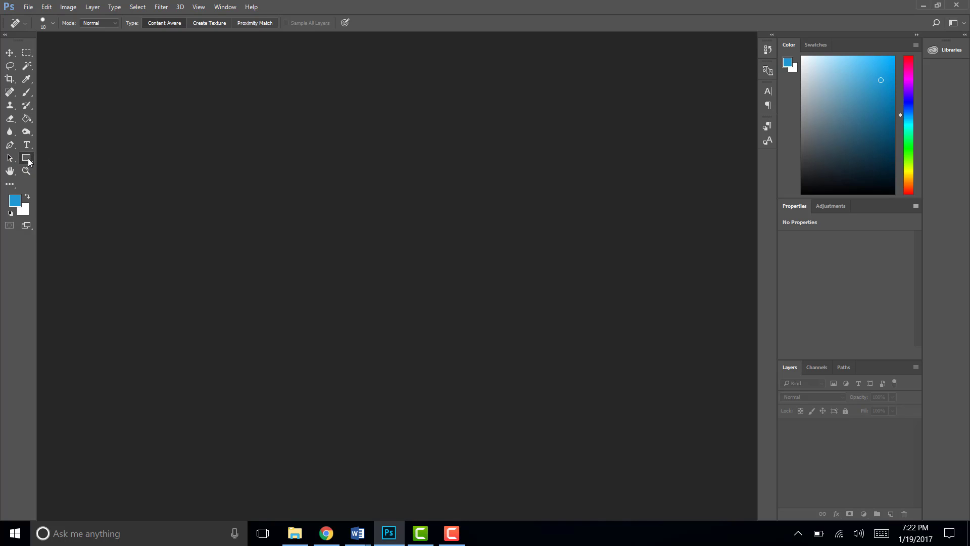
{"action": "left_click", "coordinate": [27, 159]}
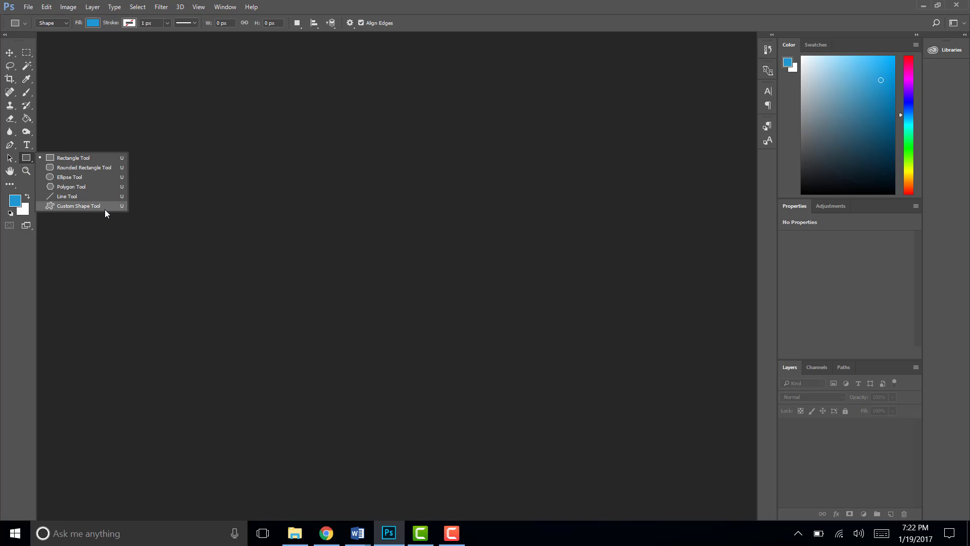
Swap the foreground and background colors repeatedly, ending with white as foreground and blue as background.
{"action": "left_click", "coordinate": [28, 198]}
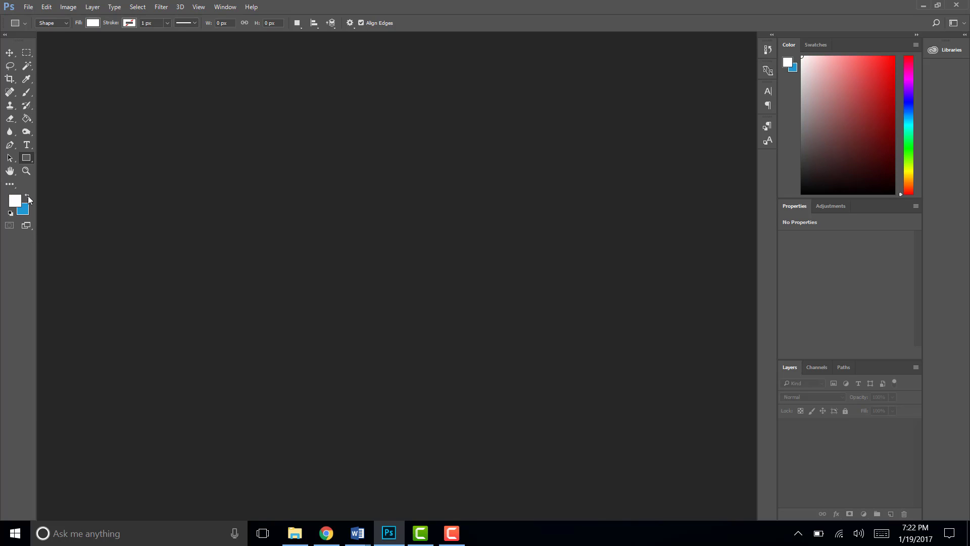
{"action": "left_click", "coordinate": [27, 198]}
{"action": "left_click", "coordinate": [28, 198]}
{"action": "left_click", "coordinate": [28, 198]}
{"action": "left_click", "coordinate": [28, 198]}
Open the Baby toes image from the Downloads folder.
{"action": "left_click", "coordinate": [28, 7]}
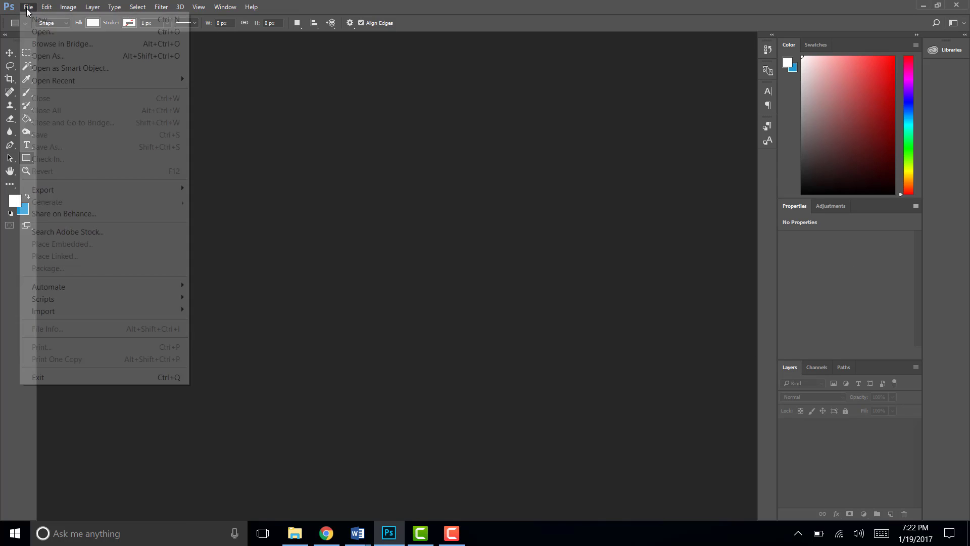
{"action": "left_click", "coordinate": [56, 32]}
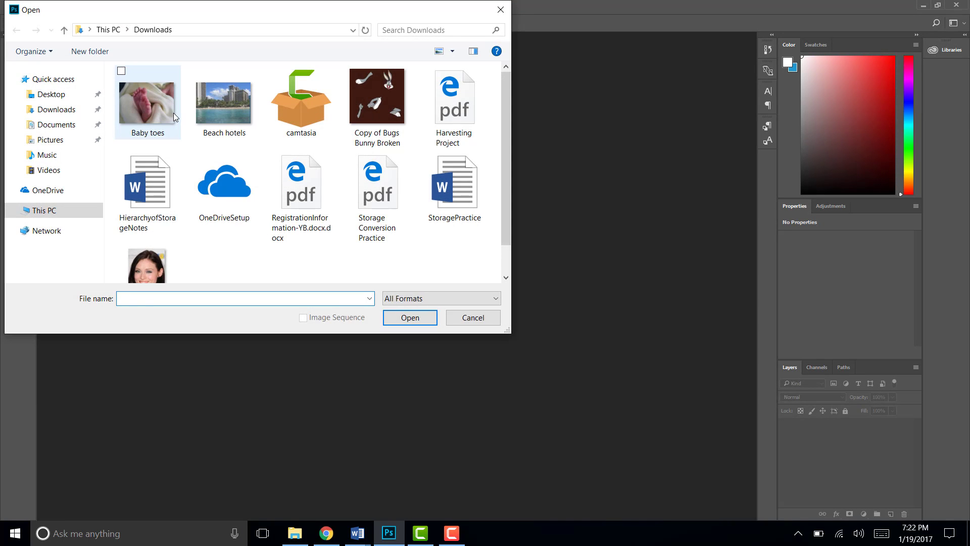
{"action": "double_click", "coordinate": [158, 114]}
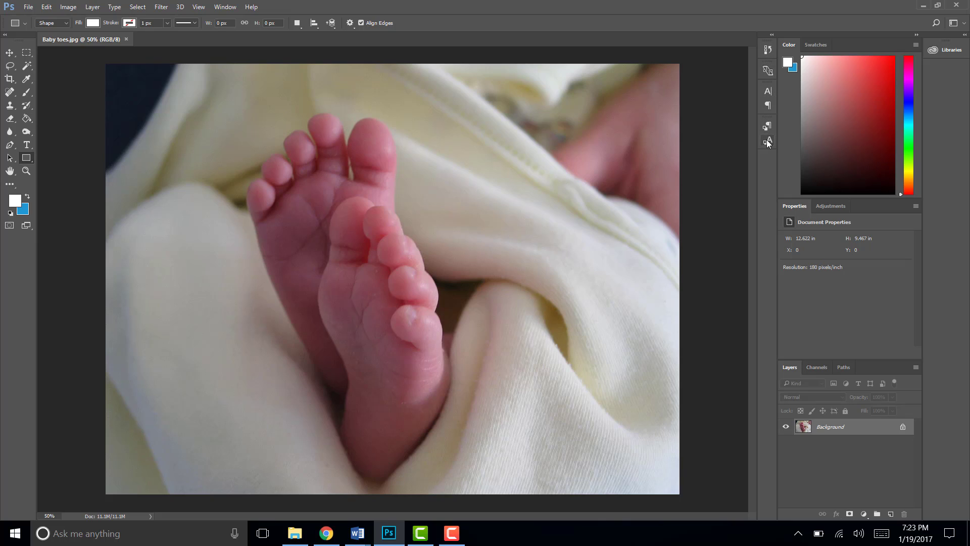
Display the document's History and return to the original Baby toes.jpg snapshot.
{"action": "left_click", "coordinate": [768, 49]}
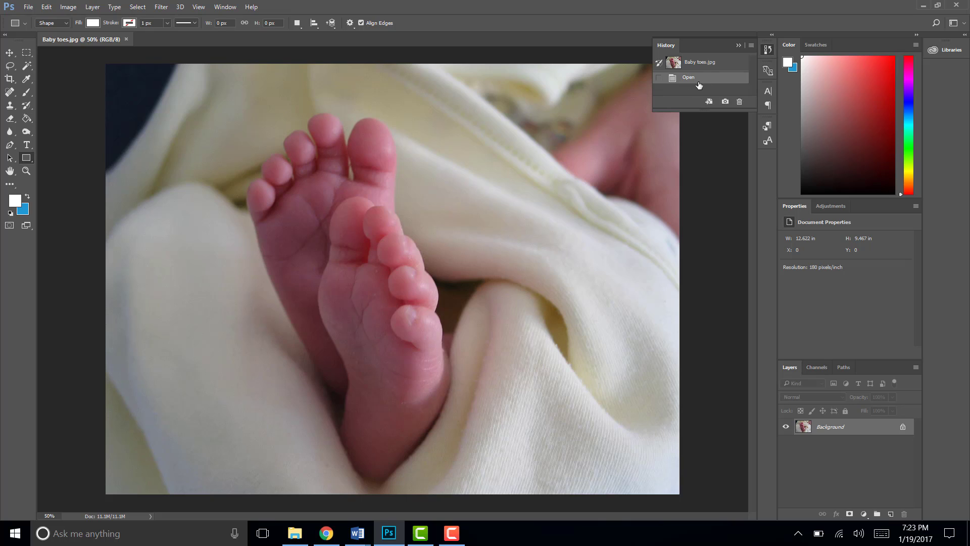
{"action": "left_click", "coordinate": [702, 65]}
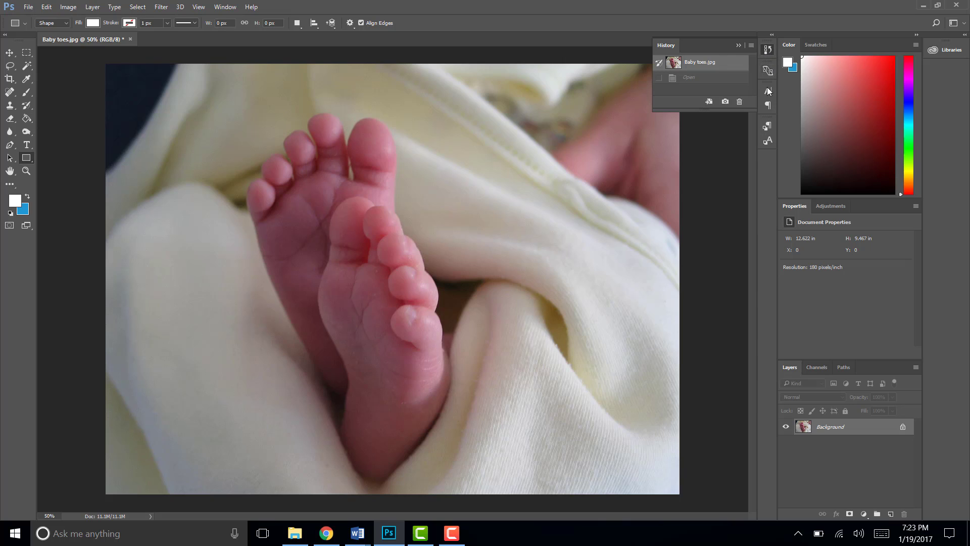
Review the list of available panels, and bring up Adjustments in place of Properties.
{"action": "left_click", "coordinate": [221, 8]}
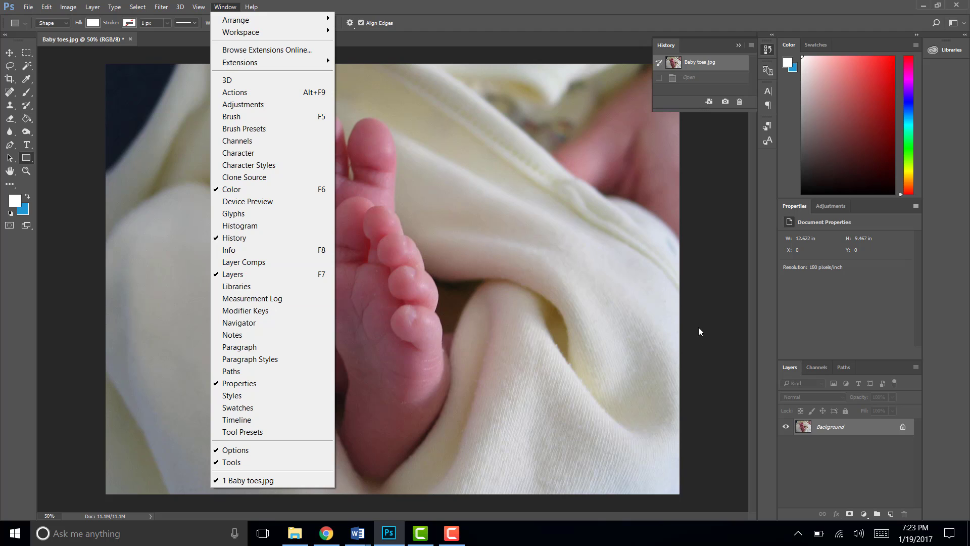
{"action": "left_click", "coordinate": [714, 335]}
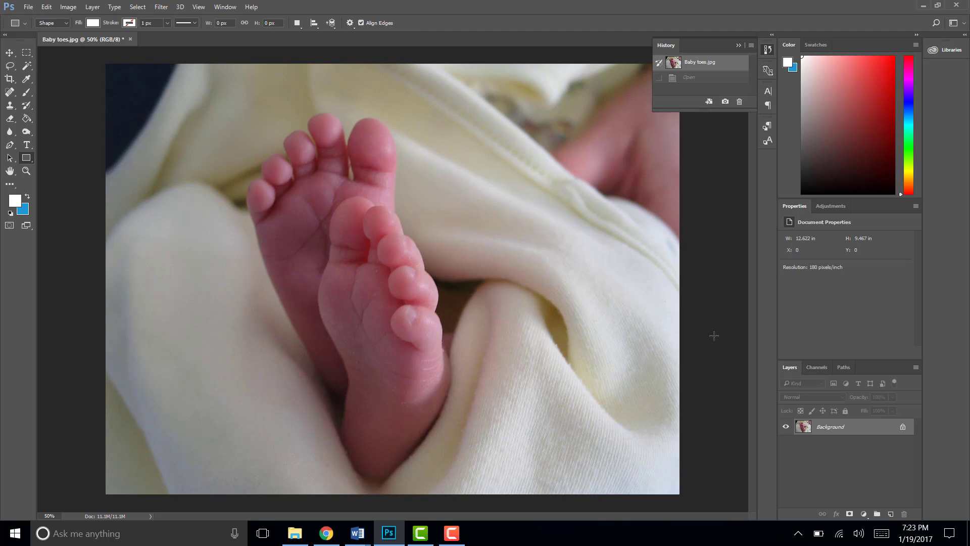
{"action": "left_click", "coordinate": [828, 207]}
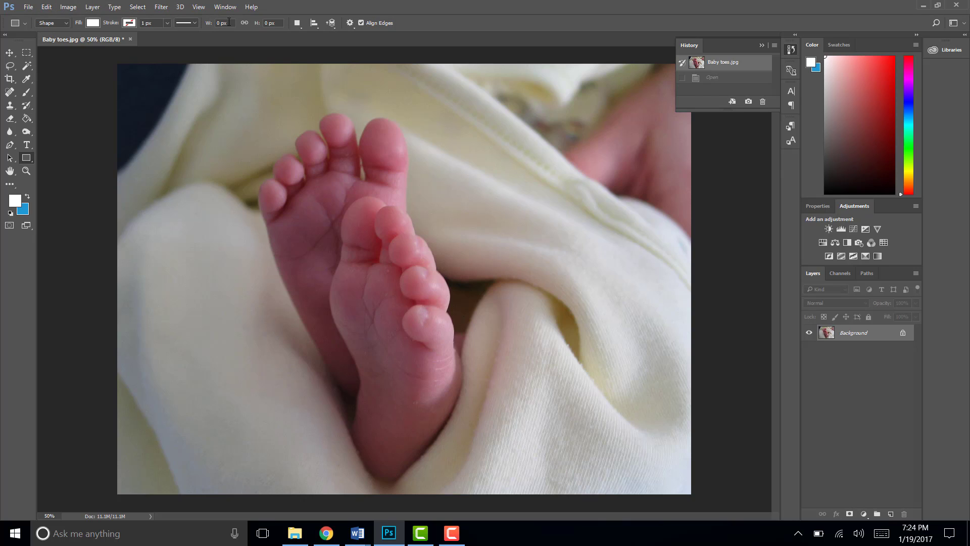
Examine how the tool options change across the marquee, healing brush, brush, stamp, eraser, fill and dodge/burn tools.
{"action": "left_click", "coordinate": [27, 54]}
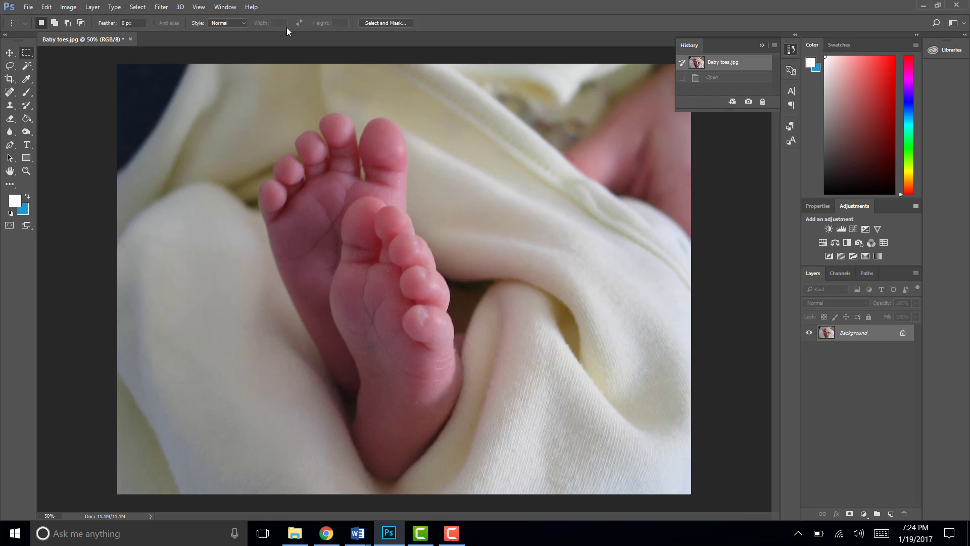
{"action": "left_click", "coordinate": [9, 94]}
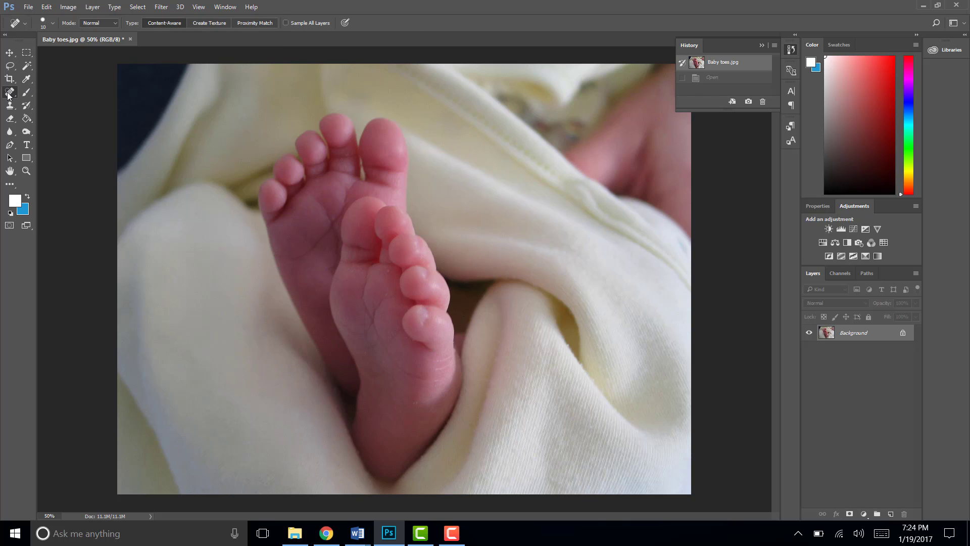
{"action": "left_click", "coordinate": [27, 94]}
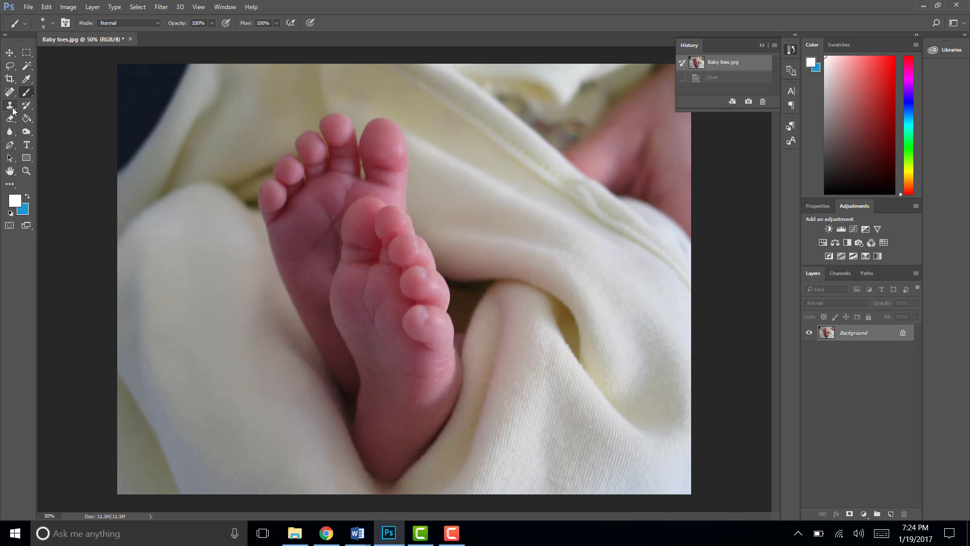
{"action": "left_click", "coordinate": [10, 107]}
{"action": "left_click", "coordinate": [11, 124]}
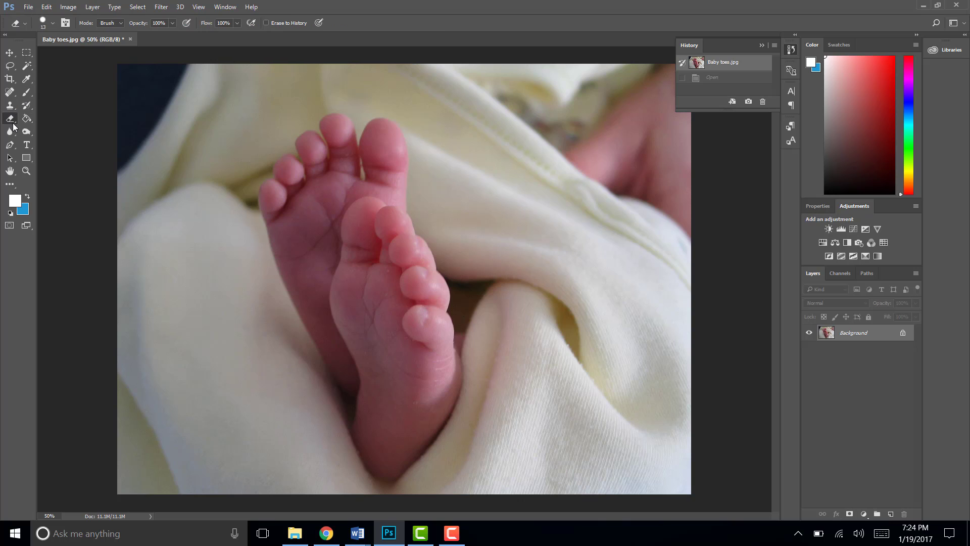
{"action": "left_click", "coordinate": [27, 119]}
{"action": "left_click", "coordinate": [27, 132]}
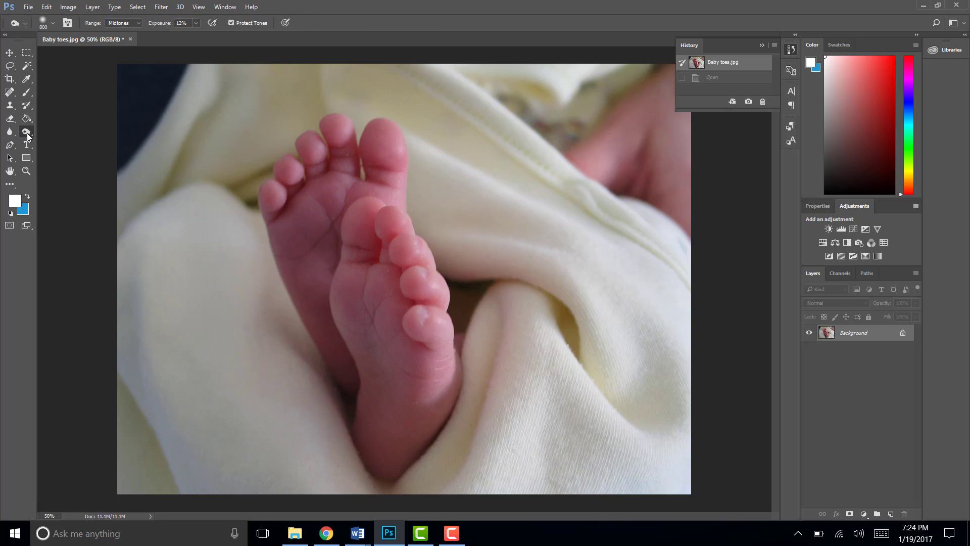